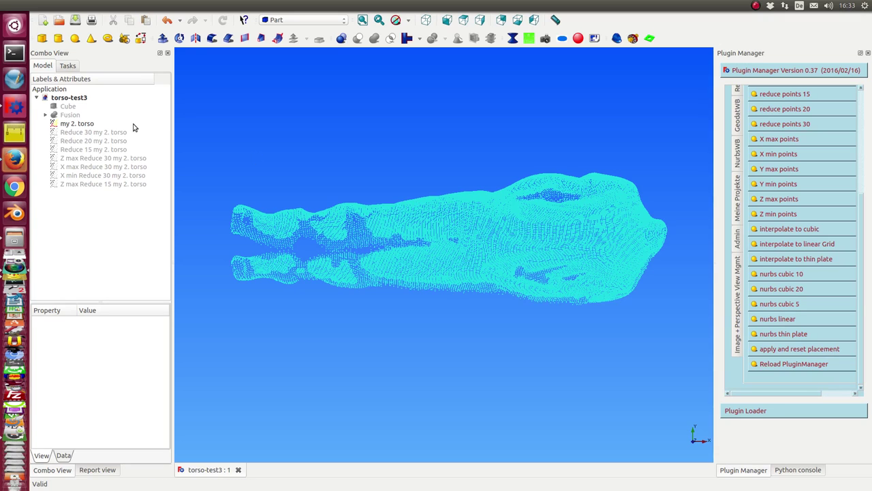
# Select the Z max Reduce 30 point set and orbit the view to see it over the torso cloud
pyautogui.click(94, 132)
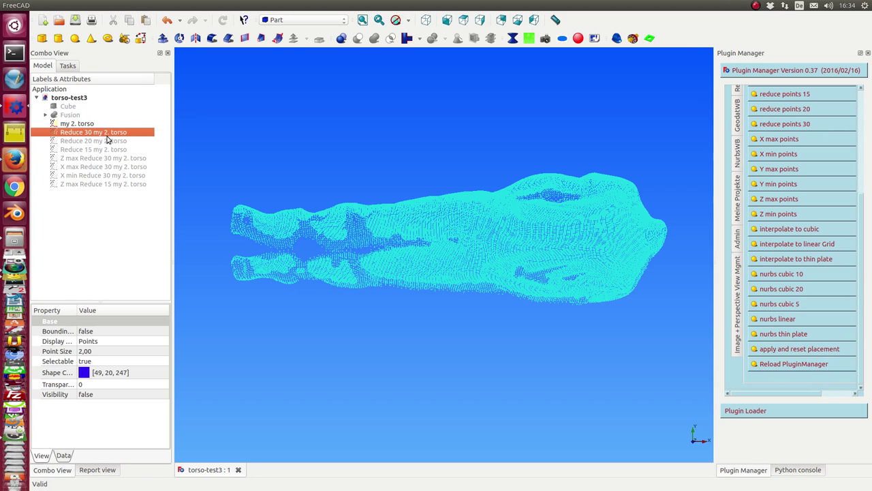
pyautogui.click(116, 158)
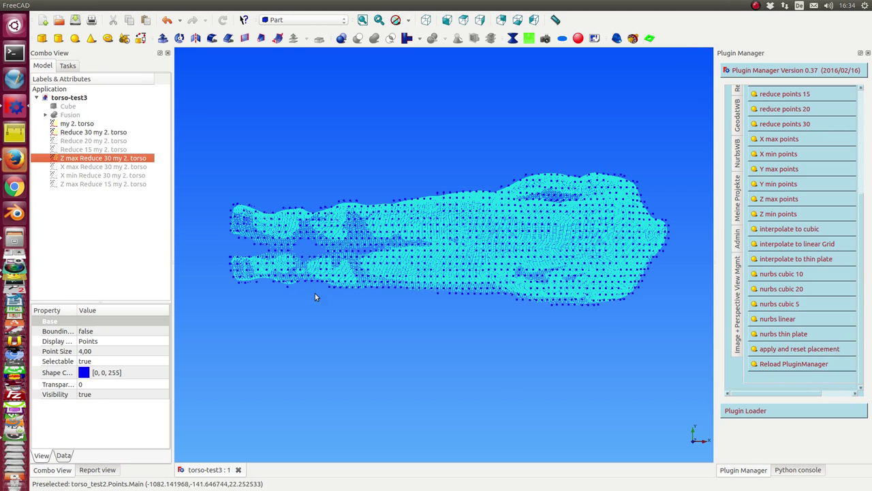
pyautogui.moveTo(315, 293)
pyautogui.mouseDown(button='middle')
pyautogui.moveTo(534, 261)
pyautogui.moveTo(509, 331)
pyautogui.mouseUp(button='middle')
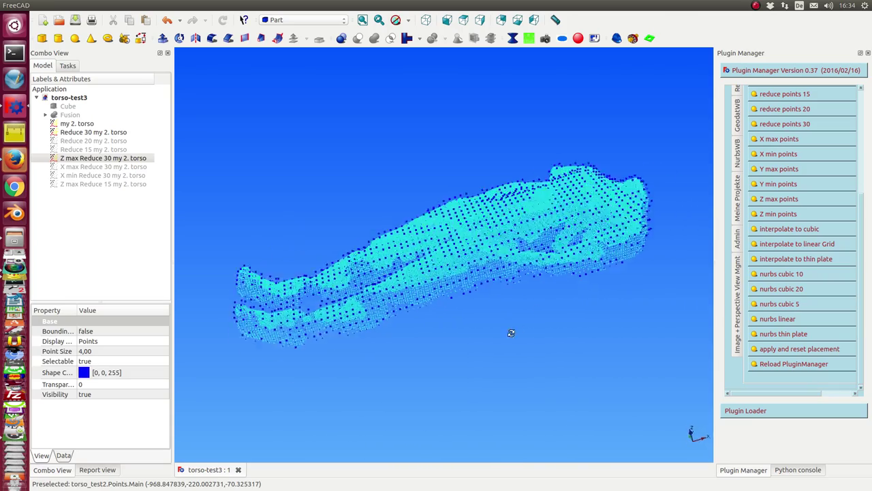
pyautogui.click(103, 132)
pyautogui.click(114, 158)
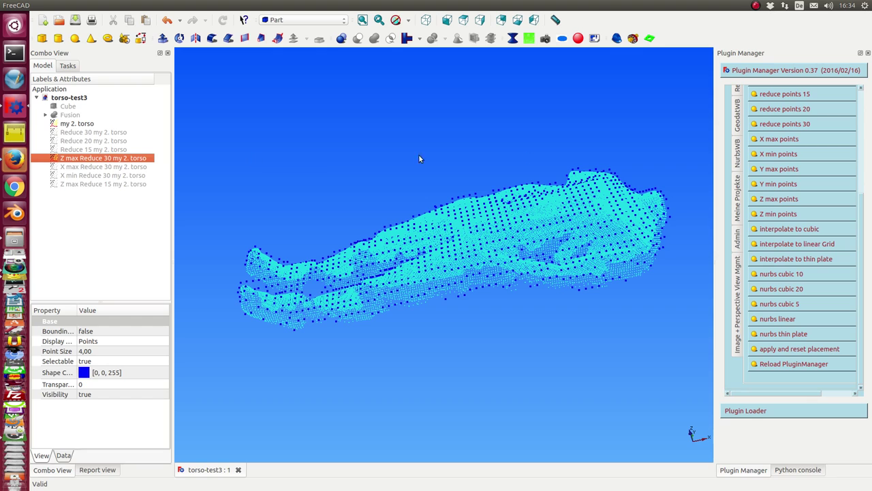
# Fit a coarse surface with 'nurbs cubic 5' to the Z max points, then hide the points
pyautogui.click(788, 308)
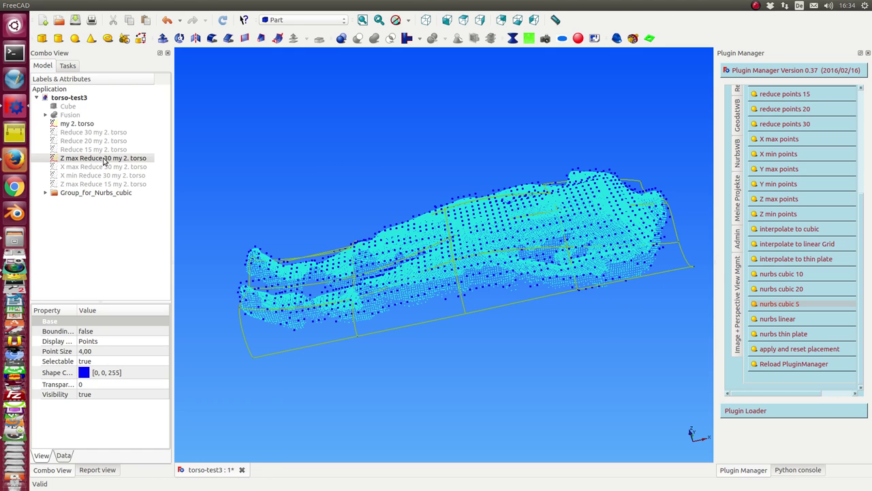
pyautogui.click(104, 160)
pyautogui.press('space')
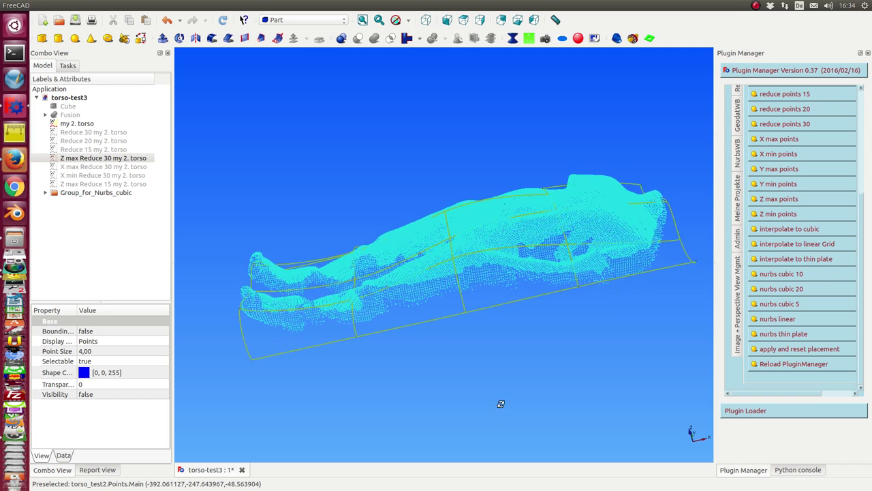
# Show Group_for_Nurbs_cubic, check its fit against the torso, hide it, and reselect the points
pyautogui.click(117, 193)
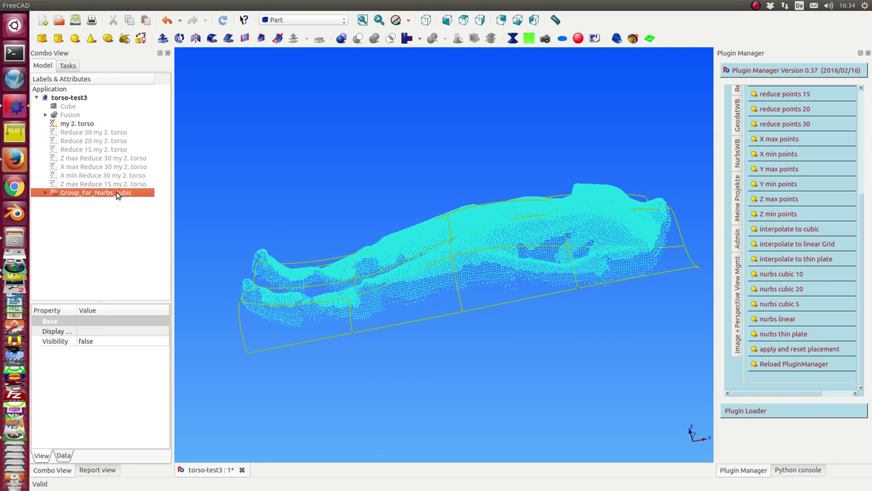
pyautogui.press('space')
pyautogui.moveTo(374, 270); pyautogui.dragTo(409, 225, button='middle')
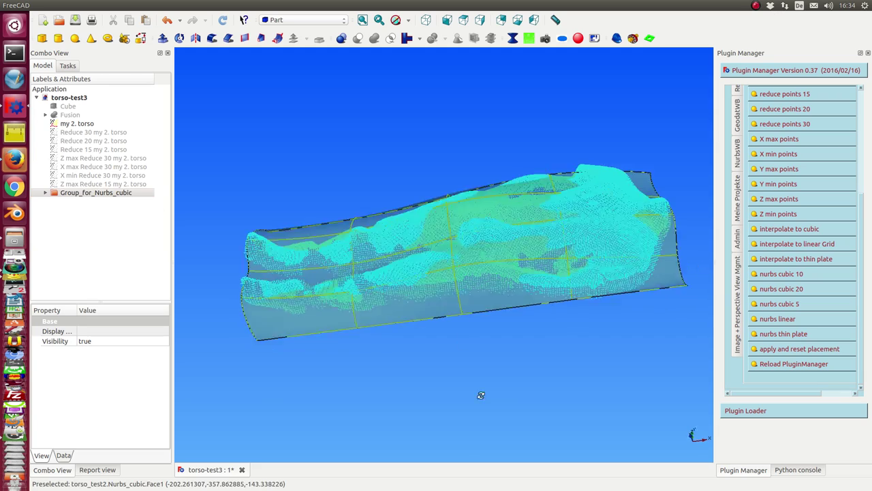
pyautogui.click(143, 195)
pyautogui.press('space')
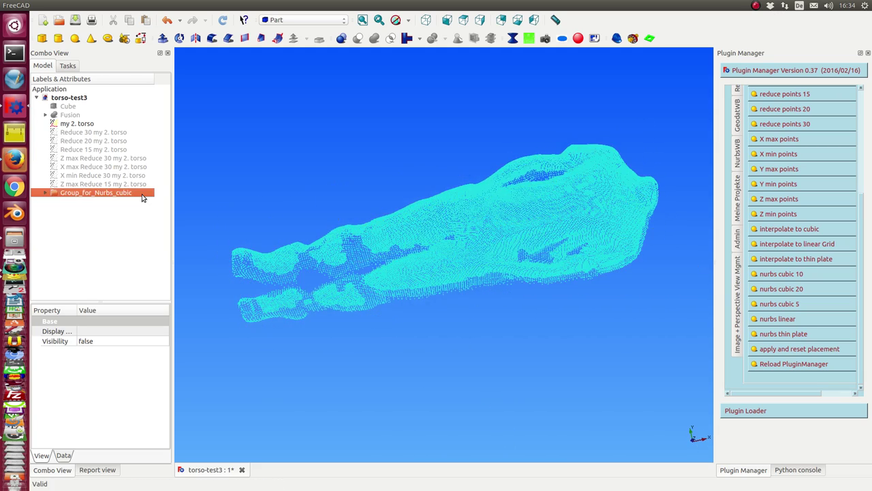
pyautogui.click(91, 159)
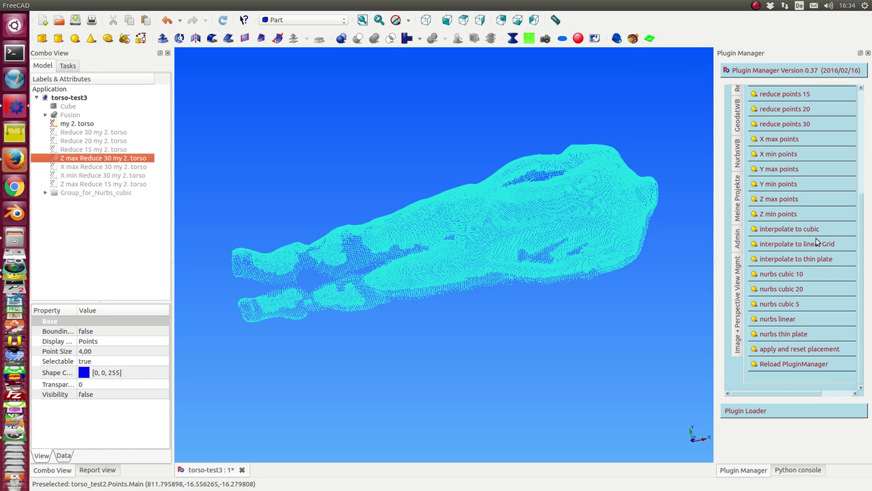
# Fit Group_for_Nurbs_cubic001 with 'nurbs cubic 10', inspect it around the torso, then hide it
pyautogui.click(789, 275)
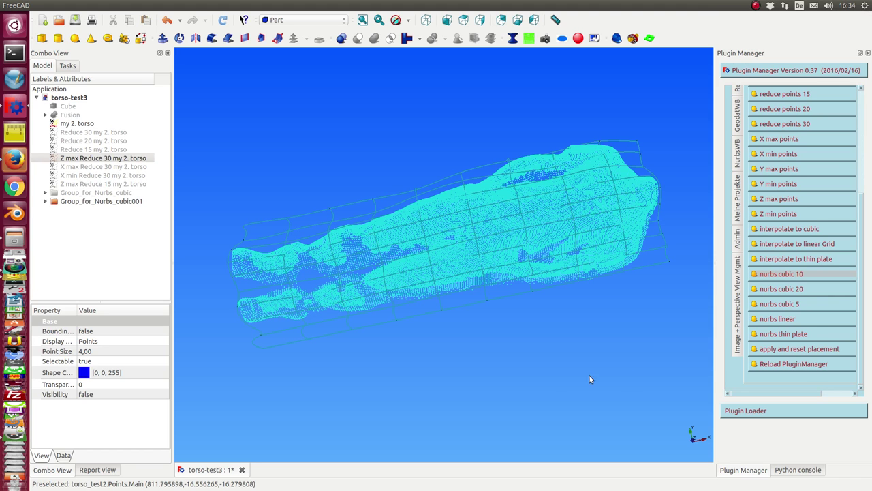
pyautogui.moveTo(590, 379); pyautogui.dragTo(532, 281, button='middle')
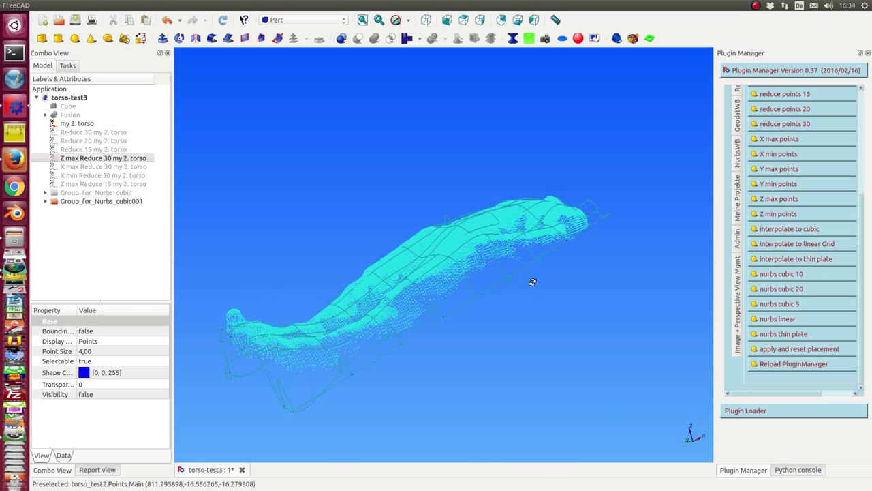
pyautogui.click(116, 203)
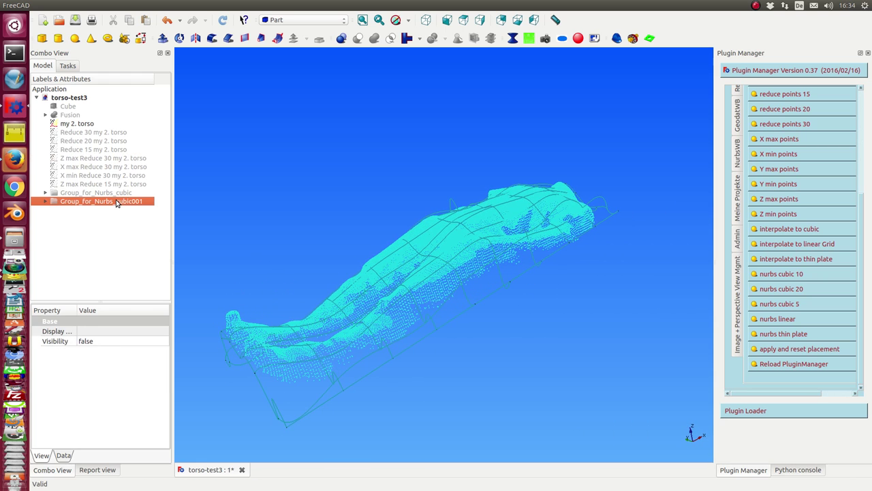
pyautogui.moveTo(316, 208)
pyautogui.mouseDown(button='middle')
pyautogui.moveTo(413, 241)
pyautogui.moveTo(532, 348)
pyautogui.mouseUp(button='middle')
pyautogui.press('space')
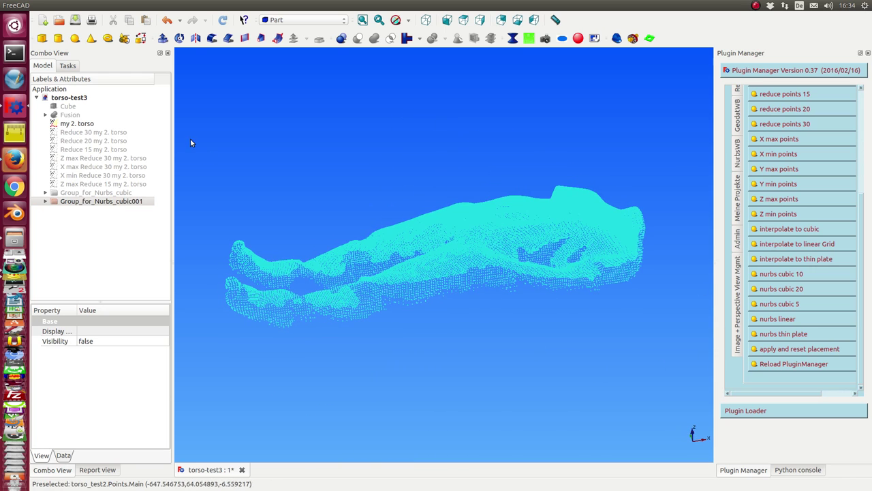
pyautogui.click(114, 158)
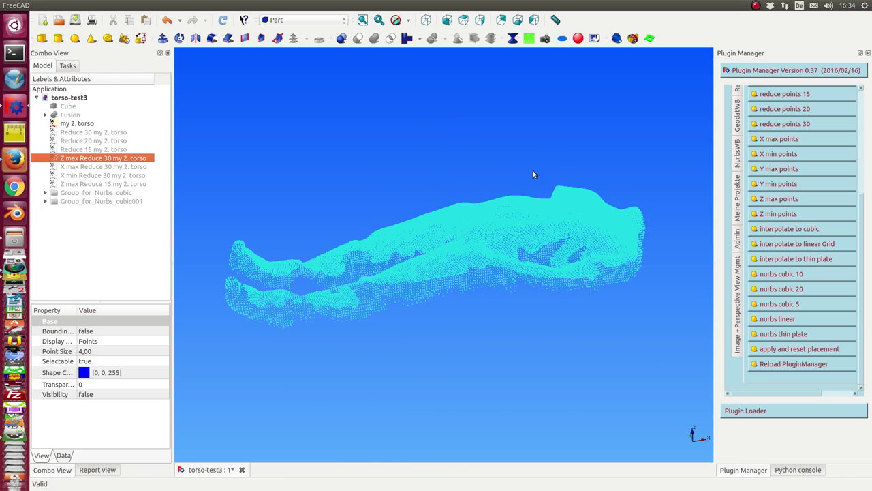
# Fit Group_for_Nurbs_cubic002 with 'nurbs cubic 20', view it lengthwise, then hide it again
pyautogui.click(788, 292)
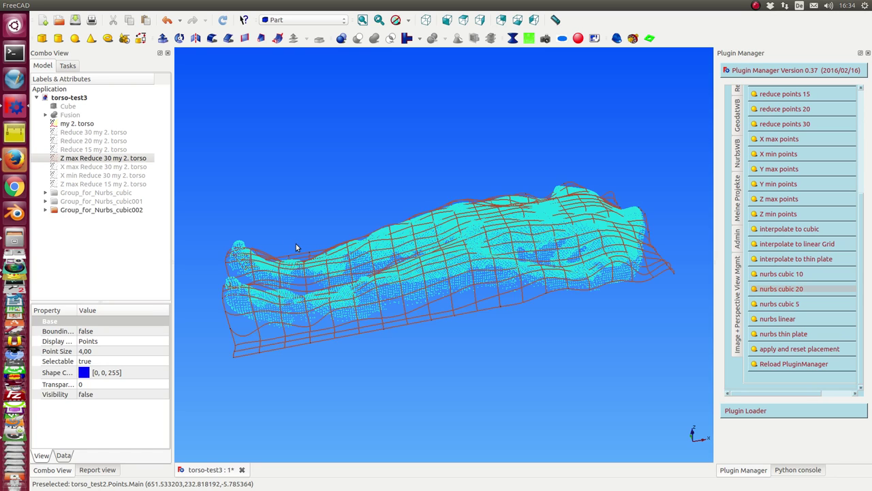
pyautogui.click(78, 210)
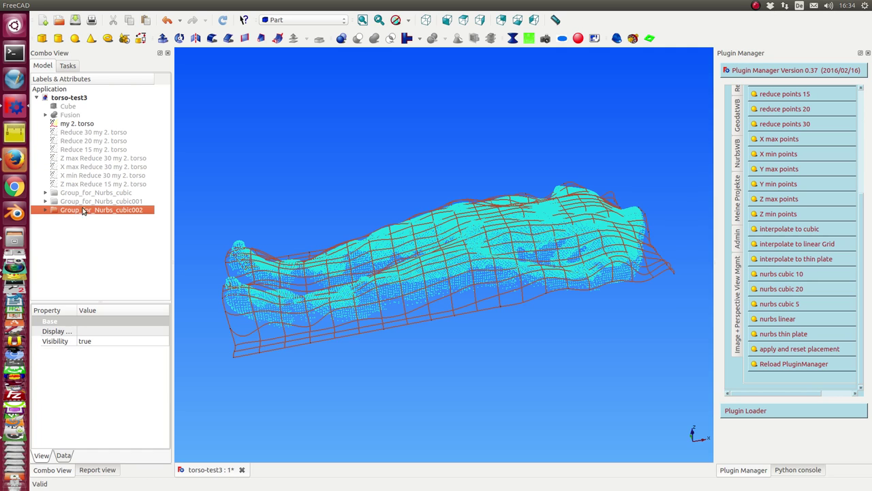
pyautogui.press('space')
pyautogui.moveTo(339, 178); pyautogui.dragTo(373, 243, button='middle')
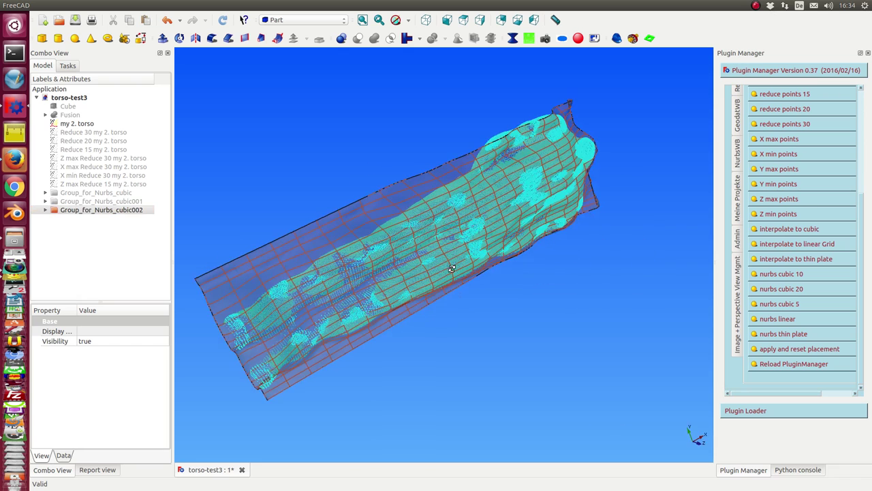
pyautogui.press('space')
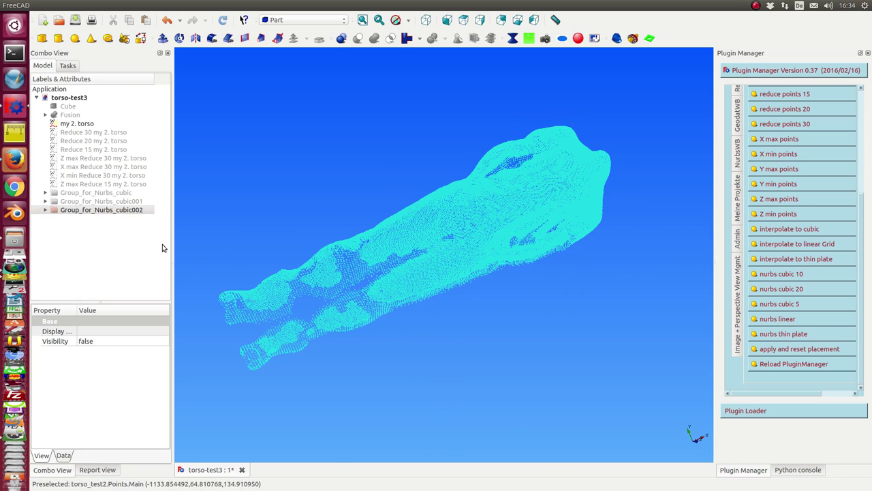
# Expand Group_for_Nurbs_cubic002 and show the first U iso curves plus U_Iso_14 and U_Iso_15
pyautogui.click(45, 210)
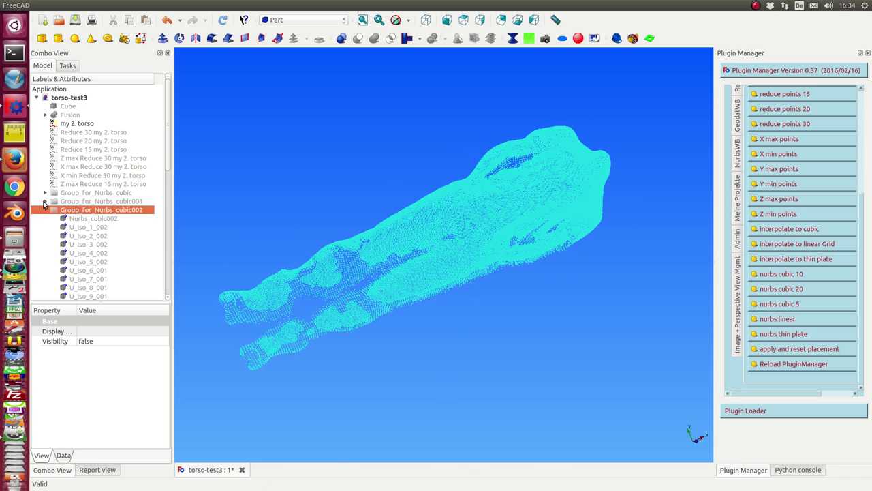
pyautogui.scroll(-2, 94, 230)
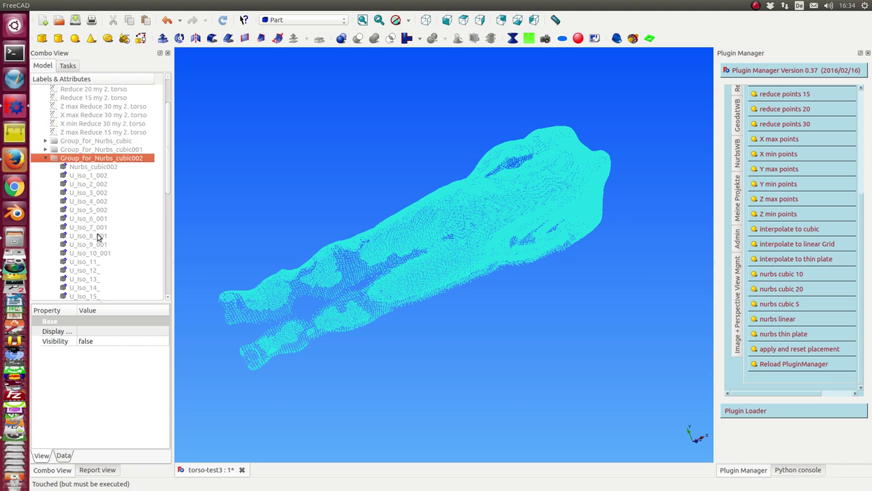
pyautogui.scroll(-2, 96, 233)
pyautogui.click(87, 124)
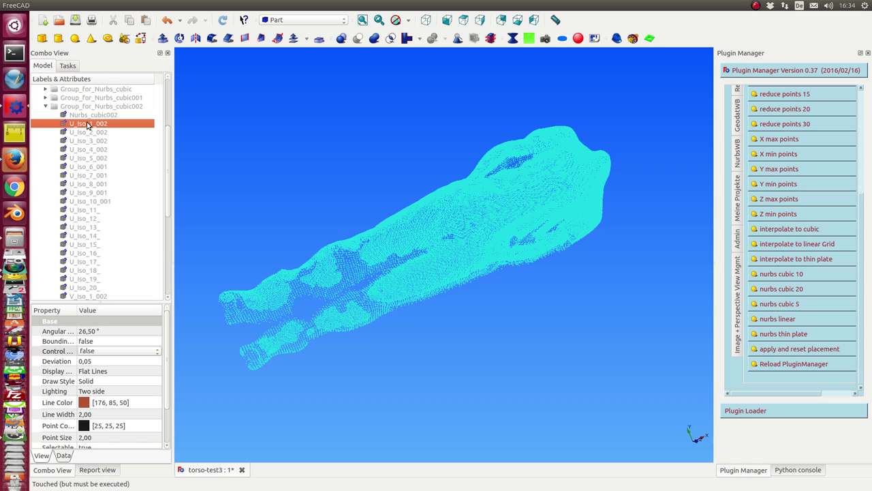
pyautogui.click(91, 134)
pyautogui.press('space')
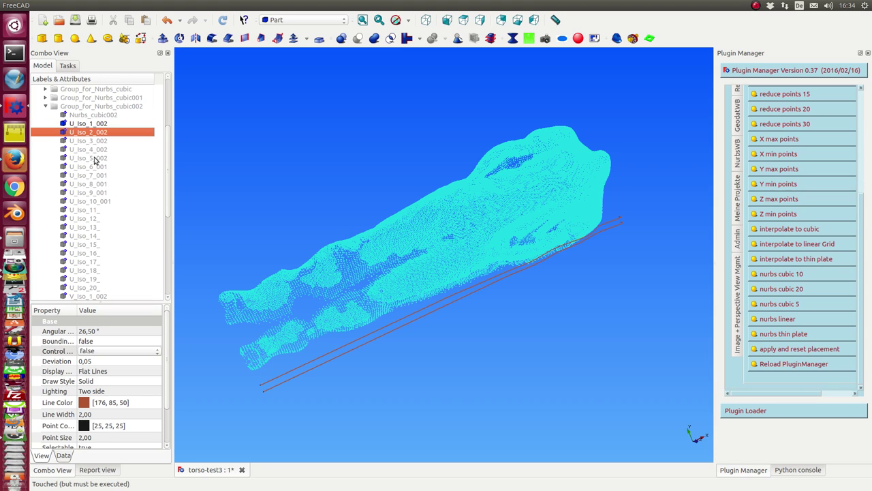
pyautogui.click(89, 142)
pyautogui.press('space')
pyautogui.click(80, 236)
pyautogui.press('space')
pyautogui.click(81, 244)
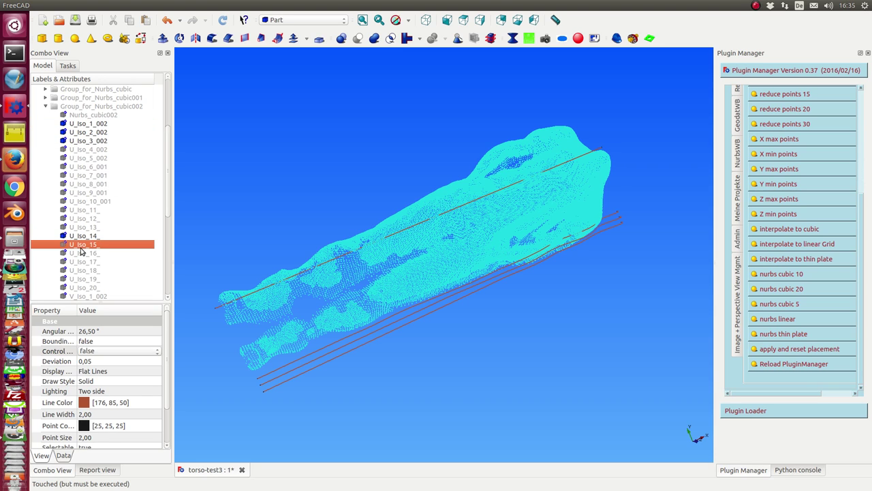
pyautogui.press('space')
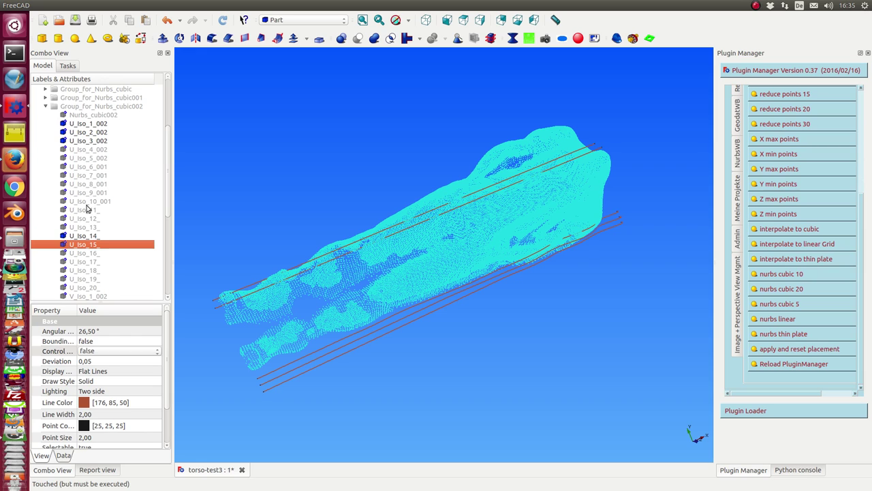
# Show V_Iso_4_002, V_Iso_5_002 and V_Iso_8_001, then orbit and zoom out to check the fit
pyautogui.scroll(-3, 86, 249)
pyautogui.click(87, 244)
pyautogui.press('space')
pyautogui.click(87, 252)
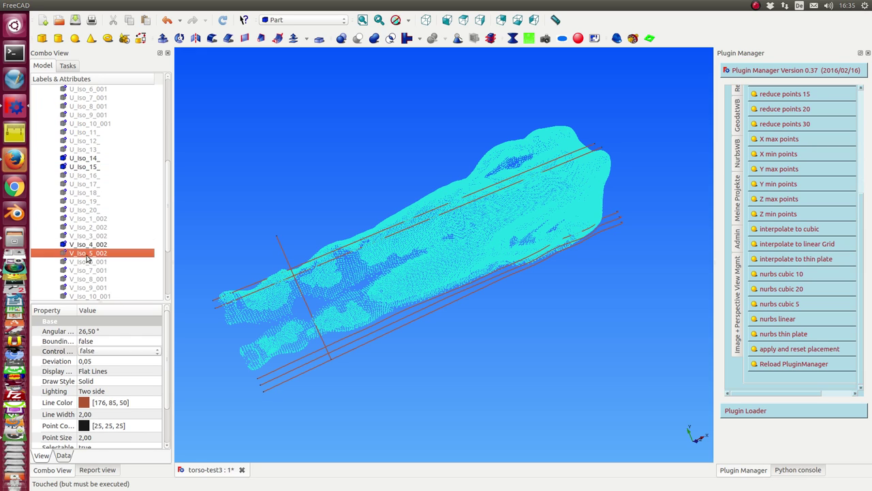
pyautogui.press('space')
pyautogui.click(88, 279)
pyautogui.press('space')
pyautogui.moveTo(458, 408)
pyautogui.mouseDown(button='middle')
pyautogui.moveTo(464, 343)
pyautogui.moveTo(486, 293)
pyautogui.moveTo(520, 311)
pyautogui.moveTo(512, 361)
pyautogui.moveTo(550, 371)
pyautogui.moveTo(531, 340)
pyautogui.moveTo(520, 288)
pyautogui.mouseUp(button='middle')
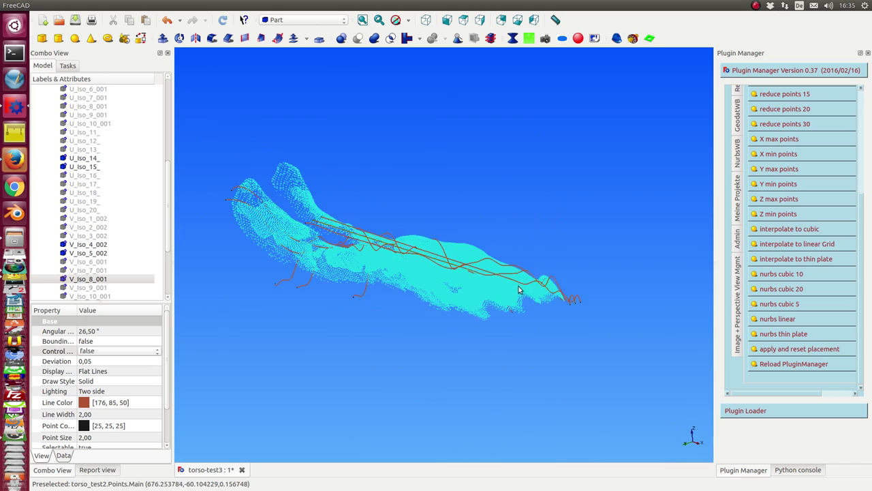
pyautogui.scroll(-3, 258, 233)
pyautogui.moveTo(169, 198); pyautogui.dragTo(176, 101)
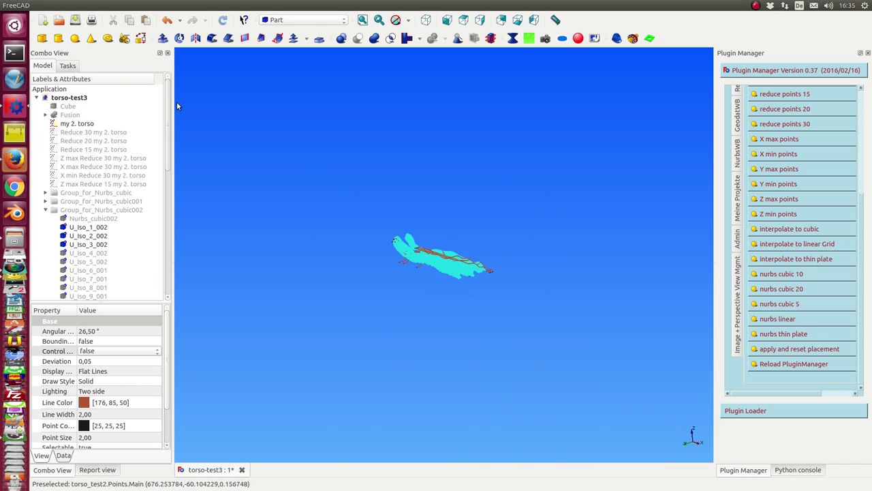
# Copy Group_for_Nurbs_cubic together with its dependent iso curves
pyautogui.click(46, 194)
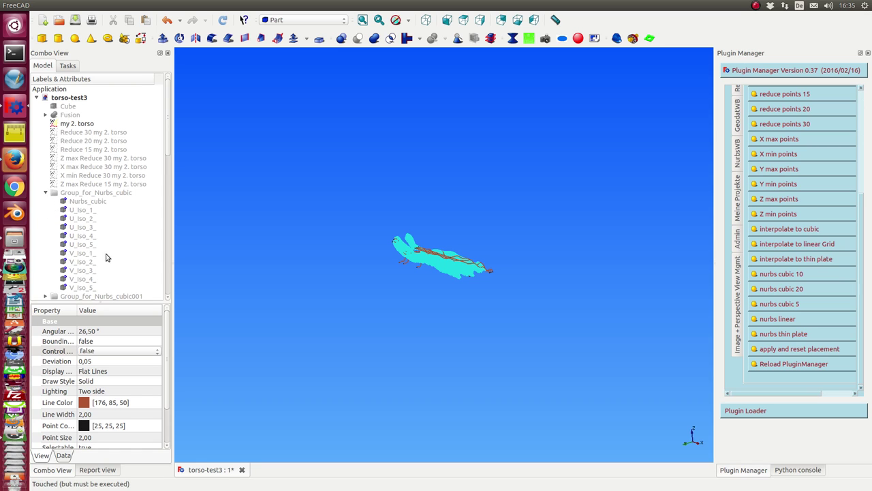
pyautogui.click(83, 194)
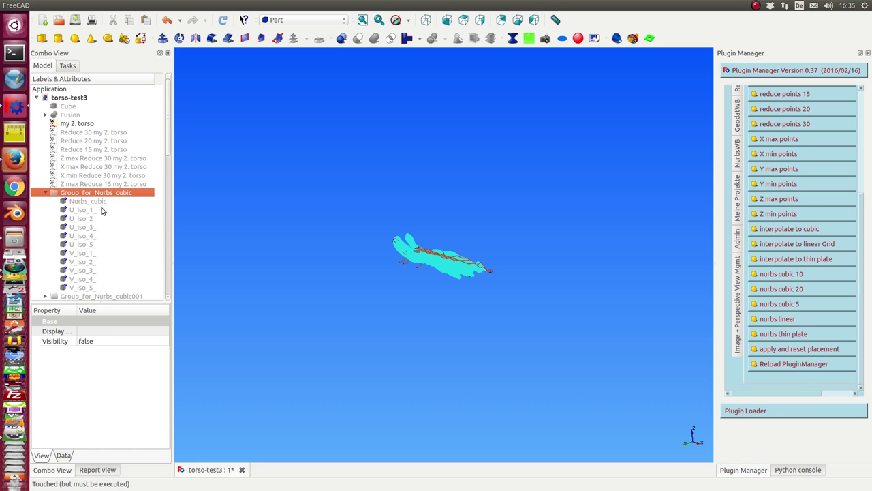
pyautogui.hotkey('ctrl', 'c')
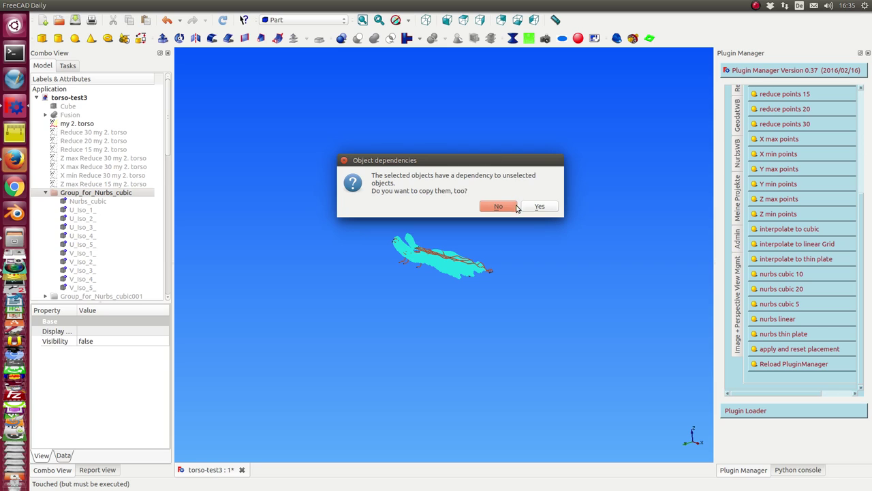
pyautogui.click(537, 206)
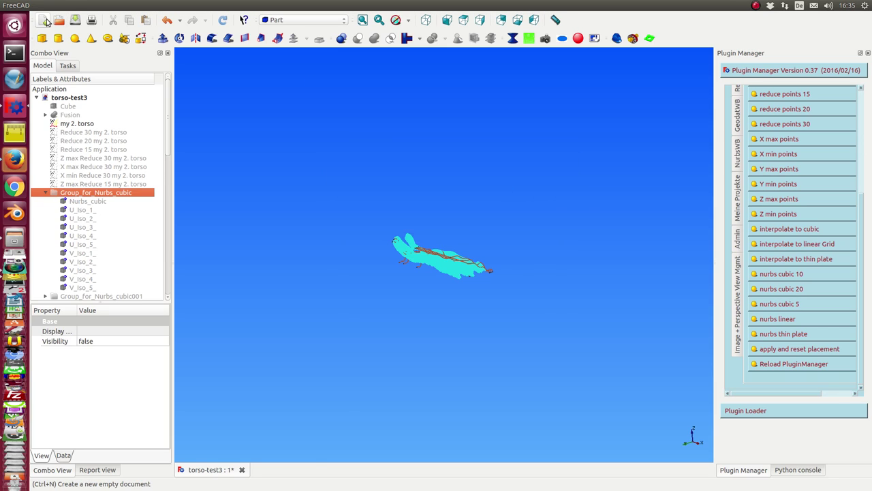
# Place the group in a new Unnamed1 document and expand its curves for lofting
pyautogui.click(45, 21)
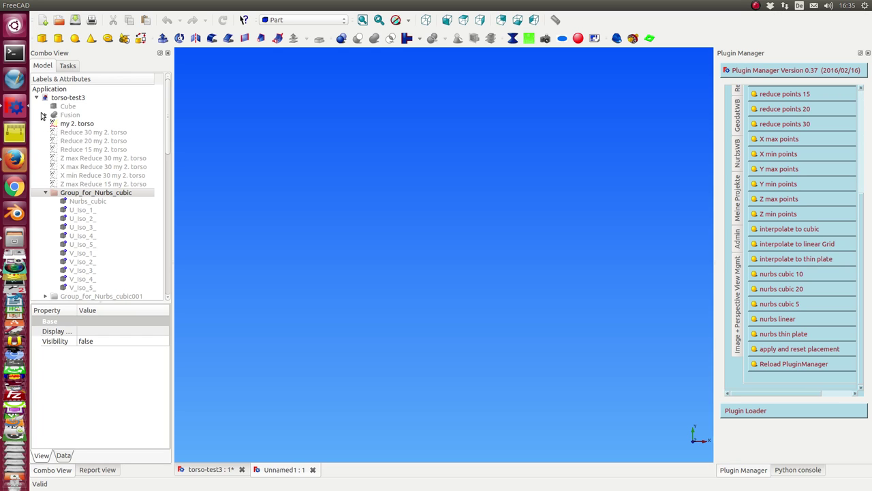
pyautogui.click(38, 99)
pyautogui.click(63, 105)
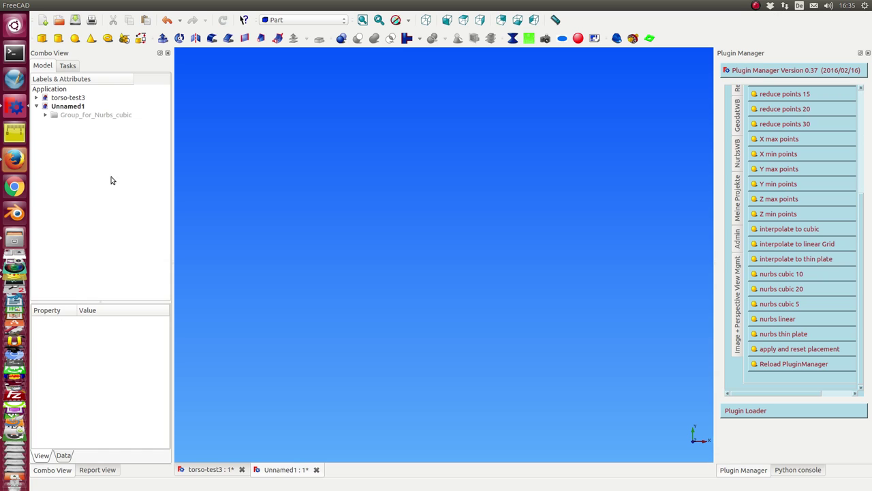
pyautogui.click(46, 116)
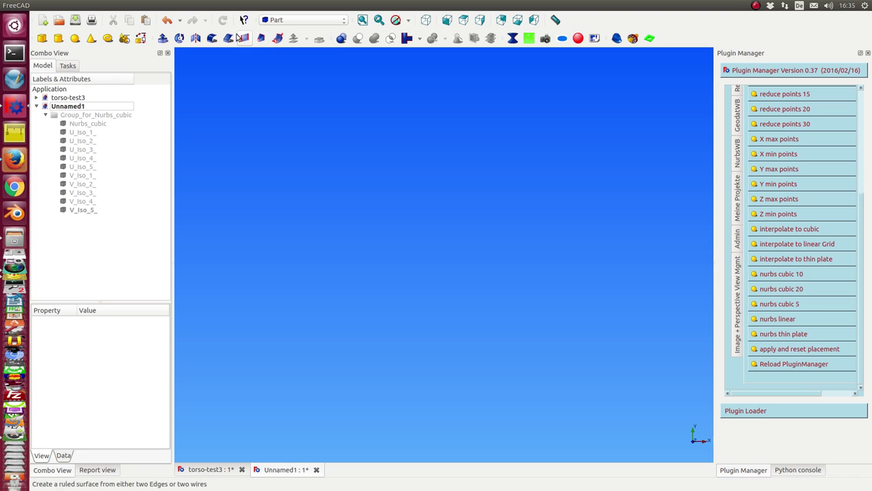
pyautogui.click(261, 39)
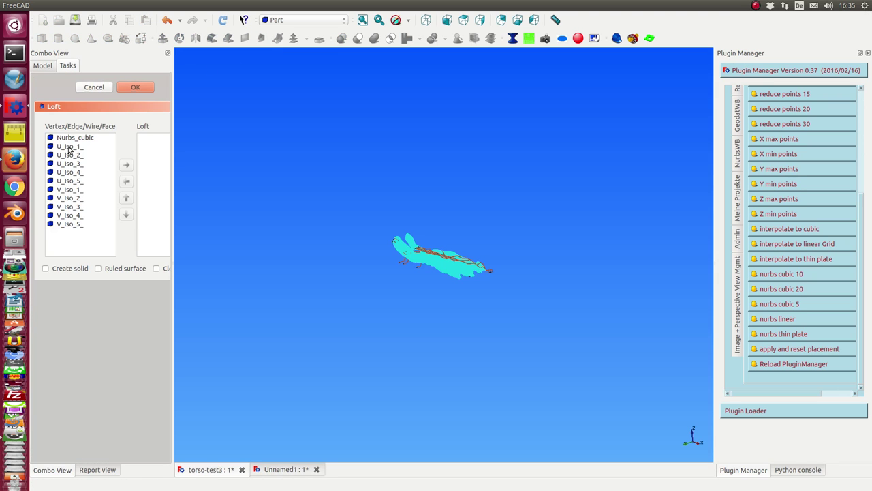
# Add U_Iso_1_ through U_Iso_5_ to the Loft sections in order and confirm the loft
pyautogui.click(69, 147)
pyautogui.click(126, 165)
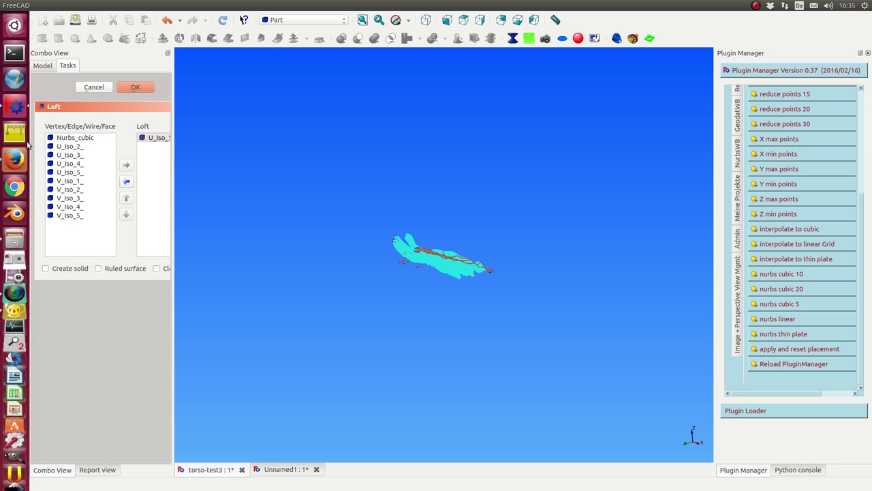
pyautogui.click(100, 149)
pyautogui.click(125, 164)
pyautogui.click(71, 147)
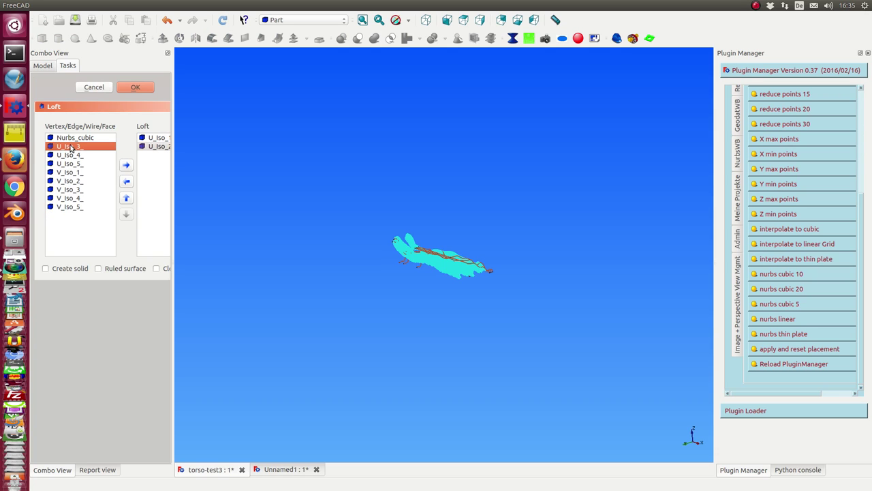
pyautogui.click(126, 165)
pyautogui.click(64, 146)
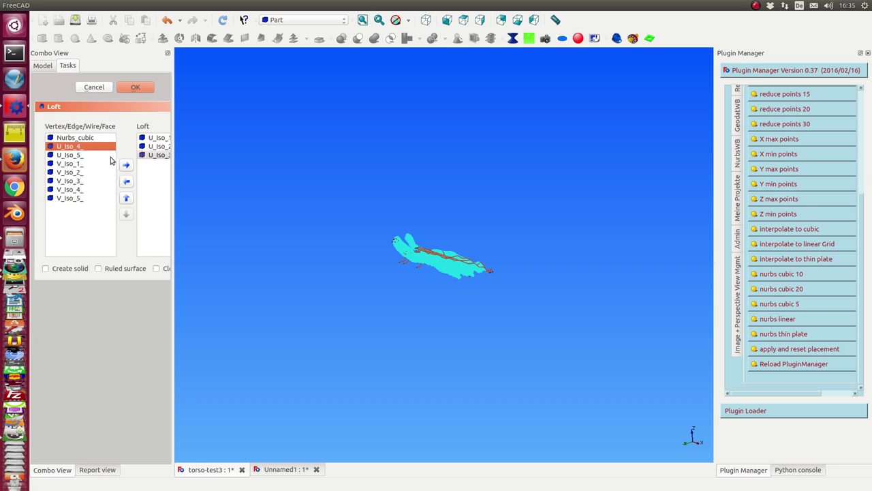
pyautogui.click(125, 165)
pyautogui.click(61, 145)
pyautogui.click(126, 165)
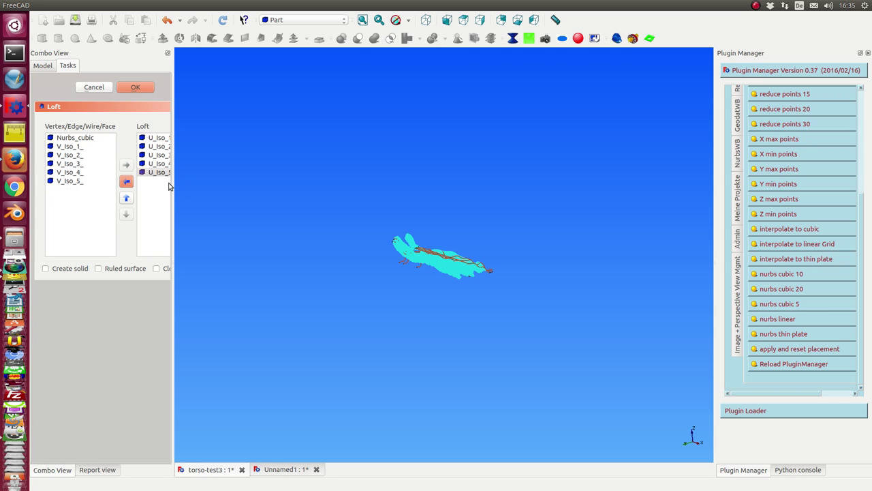
pyautogui.moveTo(173, 183); pyautogui.dragTo(215, 184)
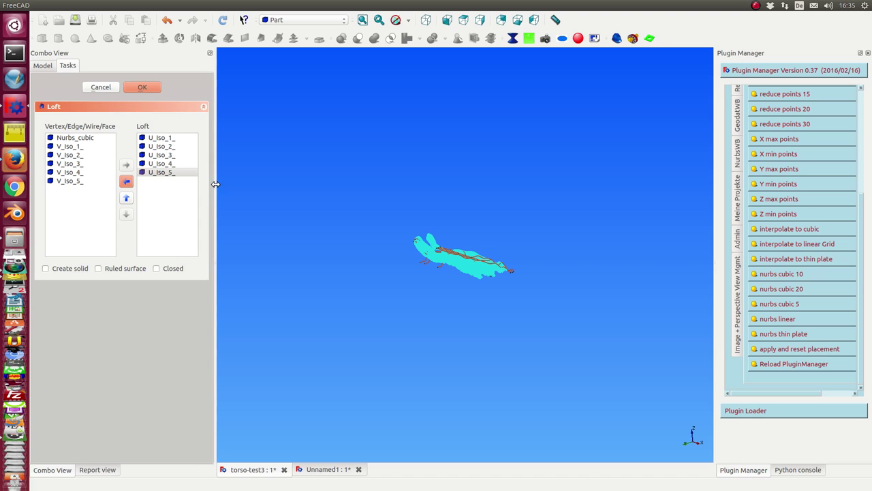
pyautogui.click(139, 88)
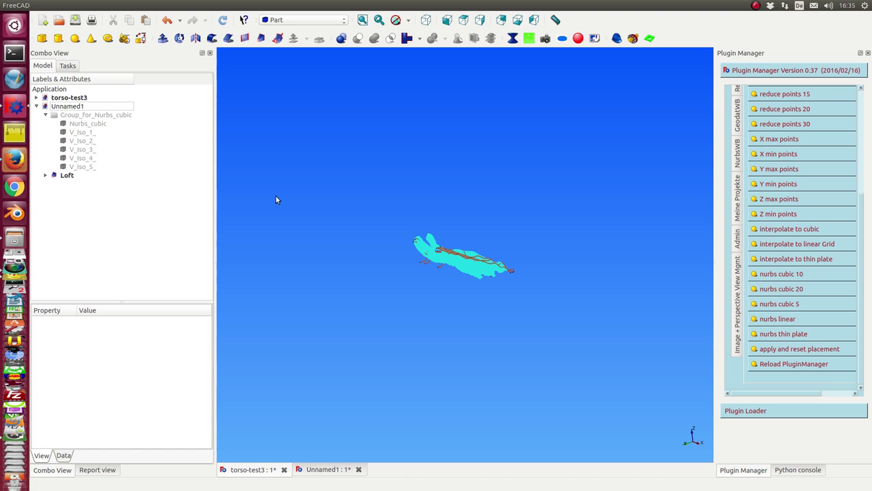
# Fit the new Loft into view, lay it nearly flat, and show Group_for_Nurbs_cubic's curves over it
pyautogui.click(66, 175)
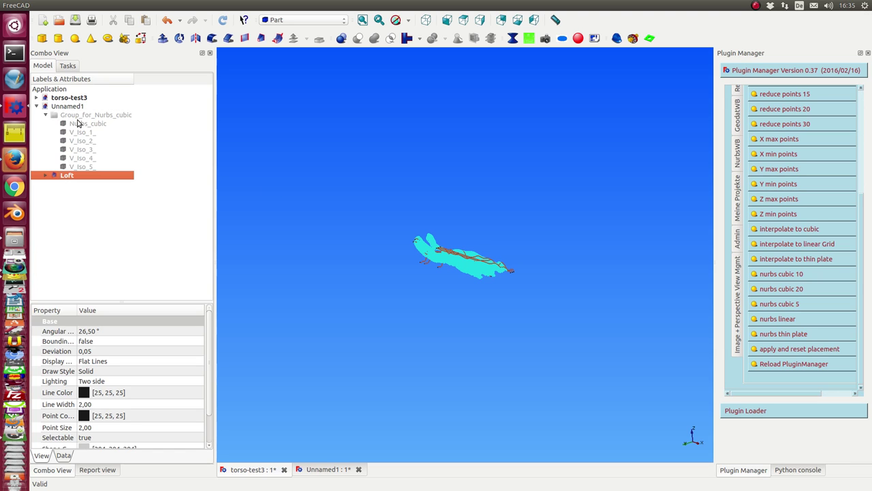
pyautogui.click(370, 224)
pyautogui.moveTo(370, 225); pyautogui.dragTo(430, 310, button='middle')
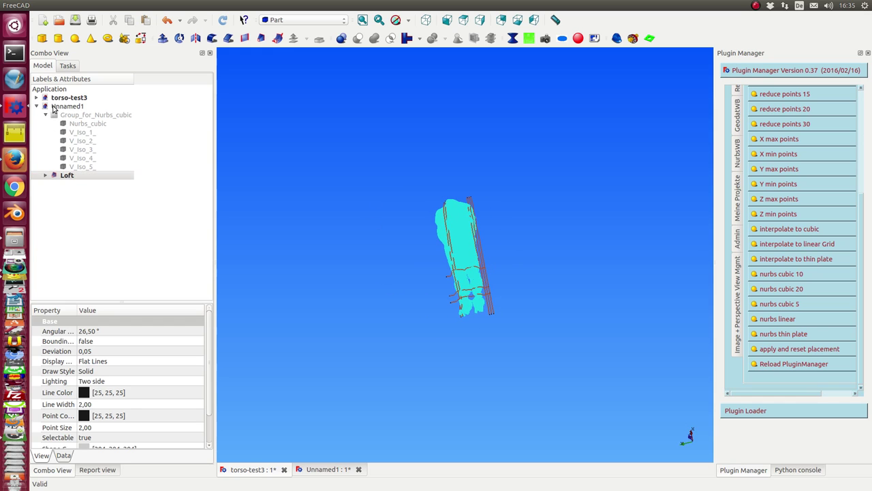
pyautogui.click(339, 467)
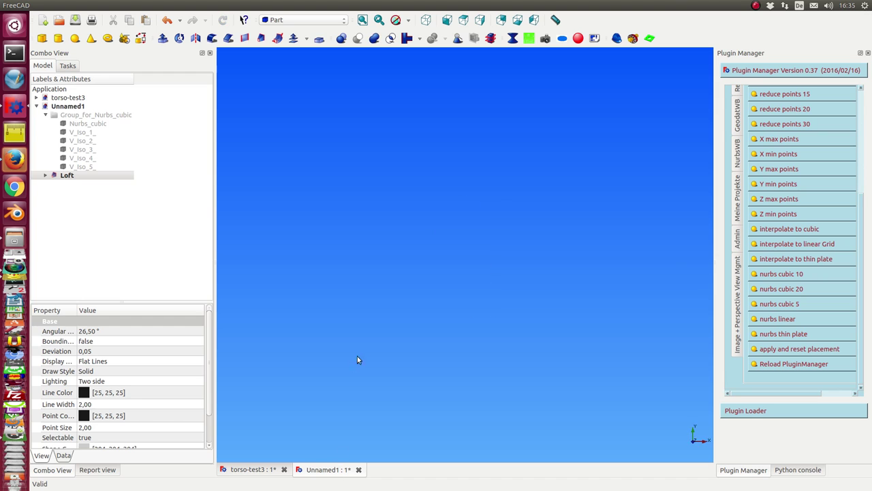
pyautogui.click(362, 23)
pyautogui.moveTo(366, 379); pyautogui.dragTo(410, 343, button='middle')
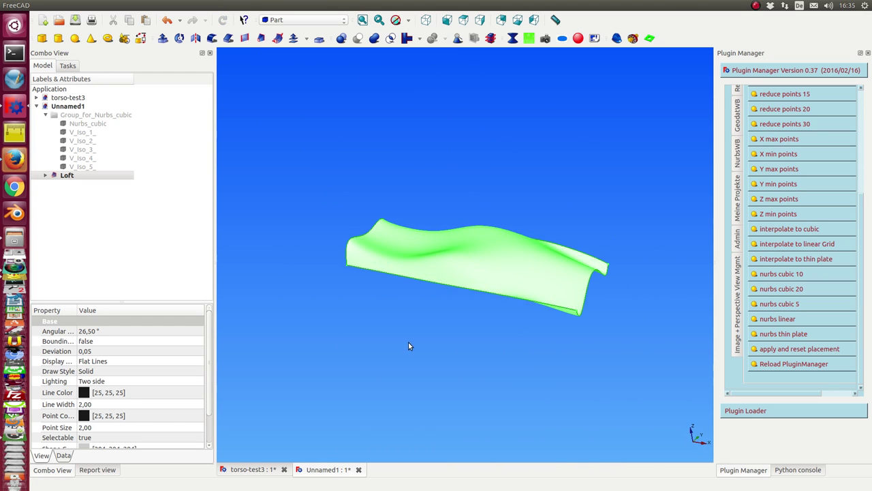
pyautogui.click(402, 348)
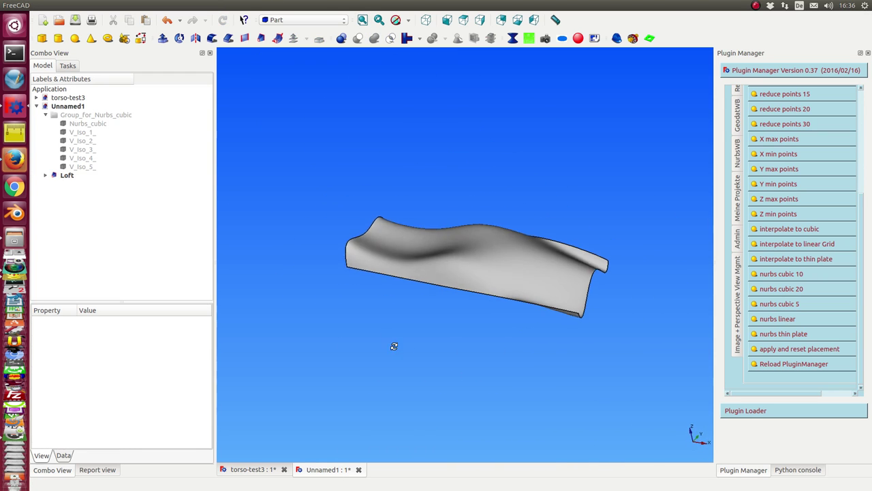
pyautogui.click(96, 116)
pyautogui.press('space')
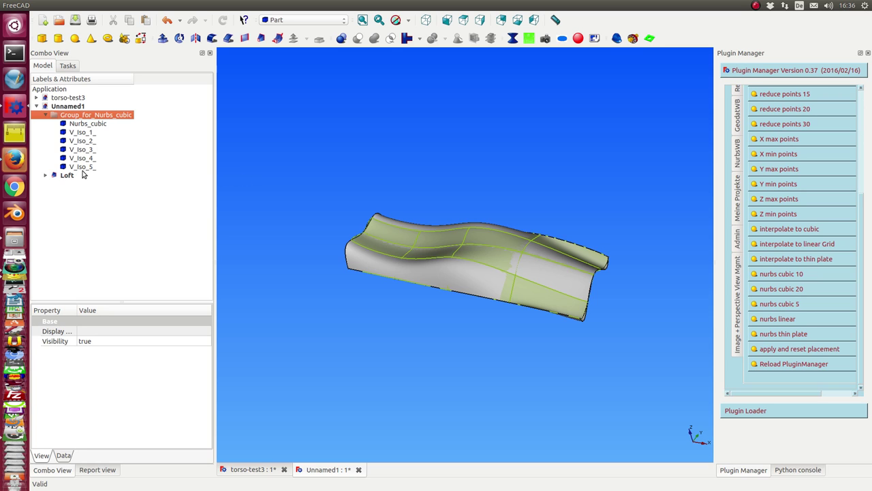
# Build Loft001 by adding V_Iso_1_ through V_Iso_5_ as loft profiles and confirming
pyautogui.click(261, 38)
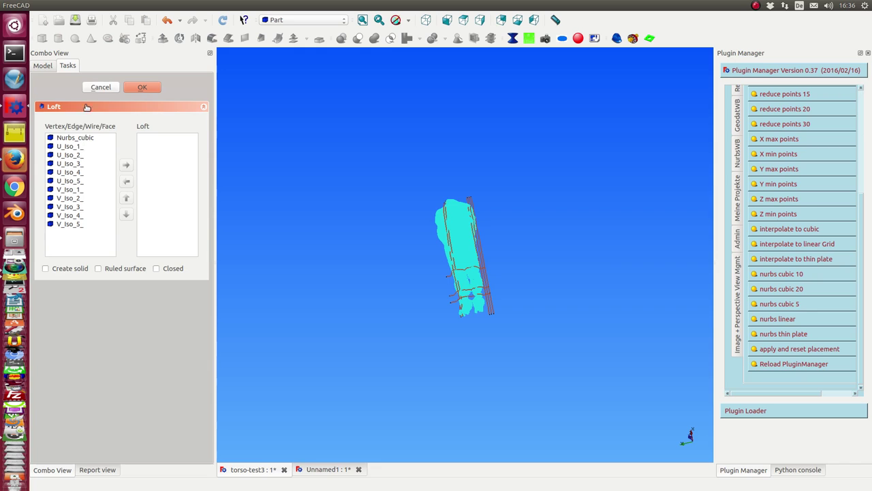
pyautogui.click(70, 190)
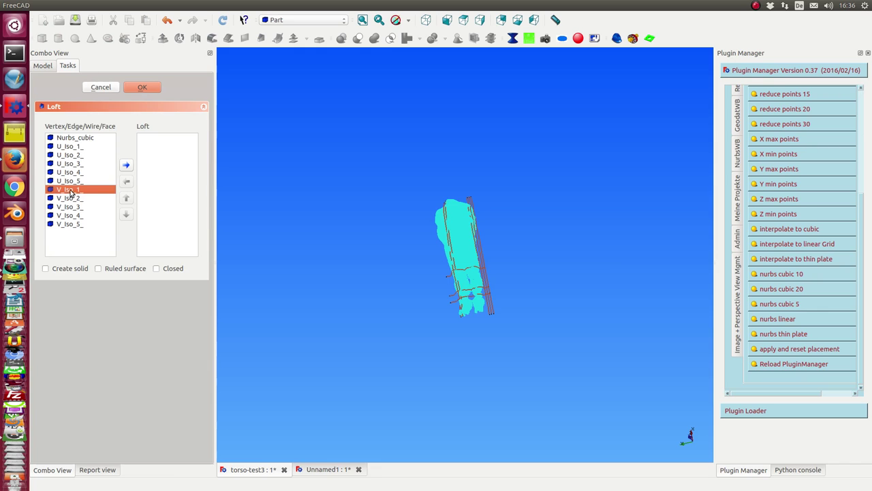
pyautogui.click(126, 166)
pyautogui.click(72, 191)
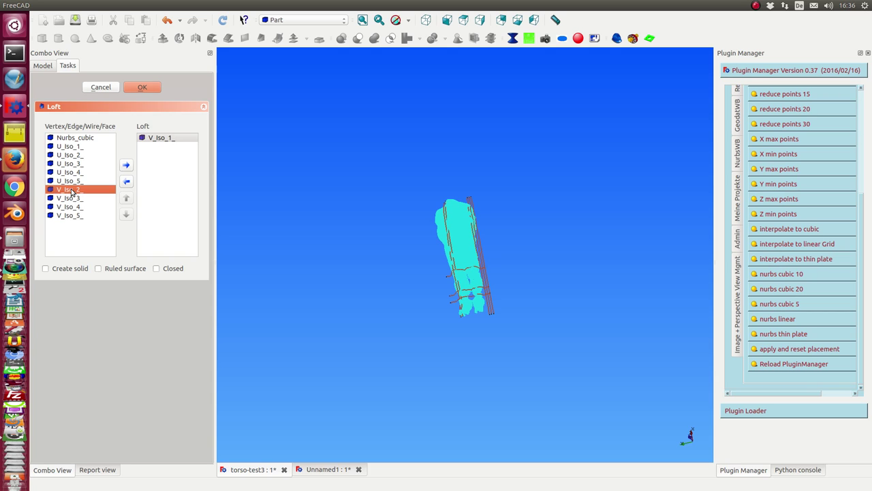
pyautogui.click(128, 166)
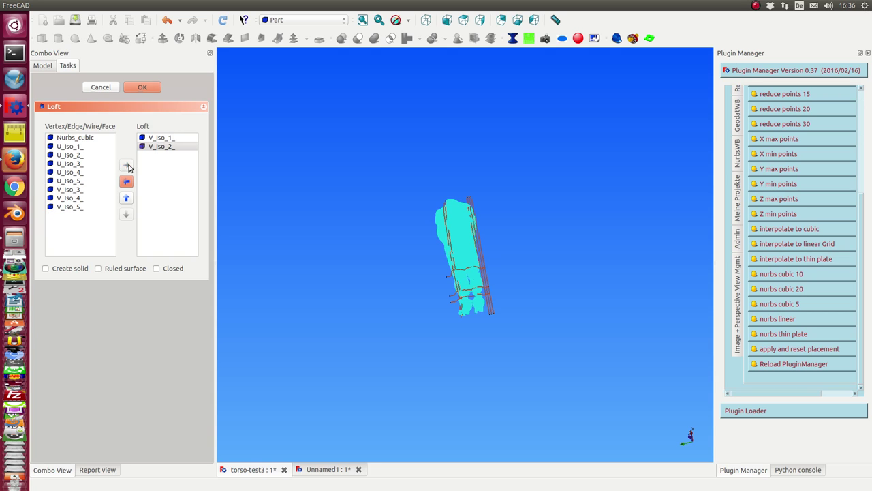
pyautogui.click(66, 191)
pyautogui.click(125, 166)
pyautogui.click(67, 190)
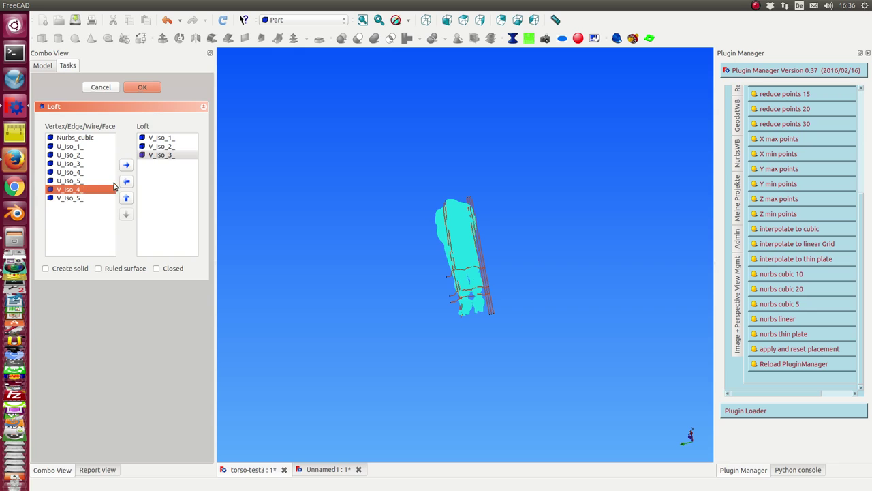
pyautogui.click(126, 167)
pyautogui.click(77, 189)
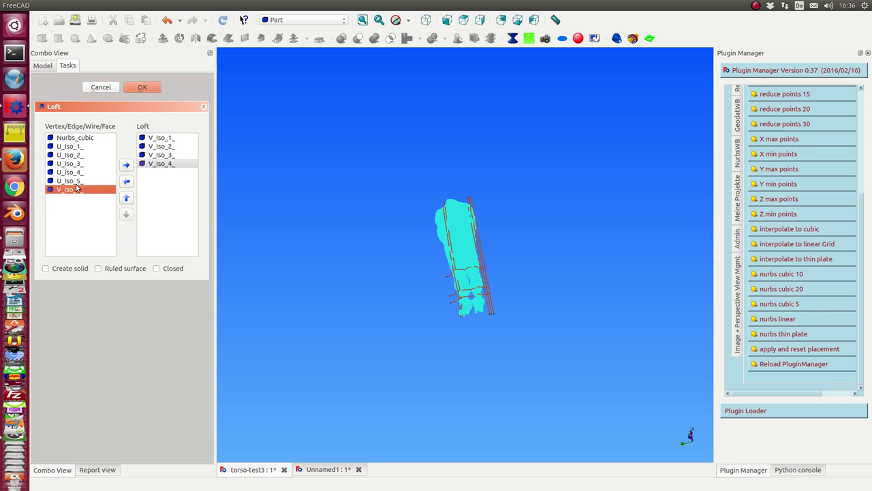
pyautogui.click(126, 166)
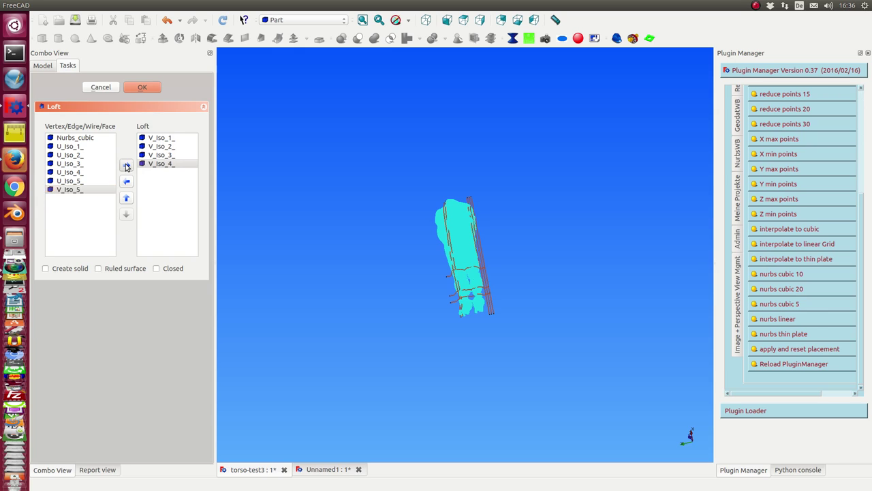
pyautogui.click(136, 89)
pyautogui.click(322, 470)
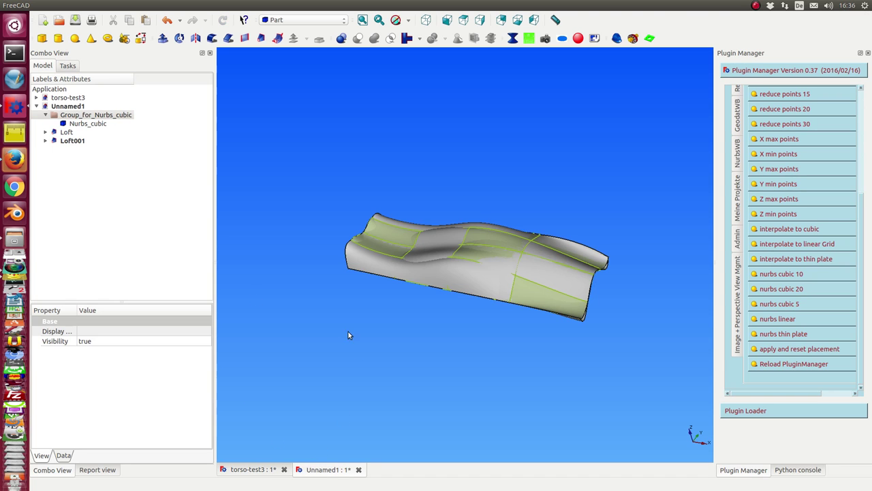
# Temporarily hide the first Loft and orbit around Loft001 to inspect it
pyautogui.click(66, 132)
pyautogui.press('space')
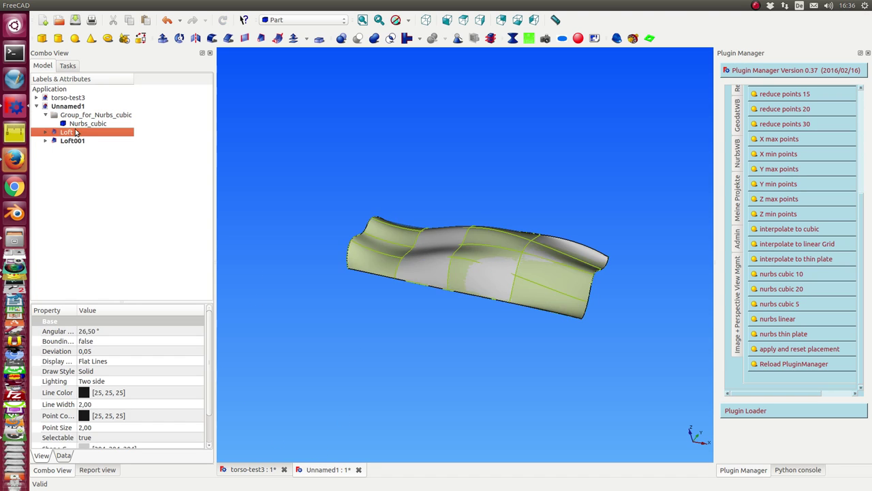
pyautogui.click(83, 123)
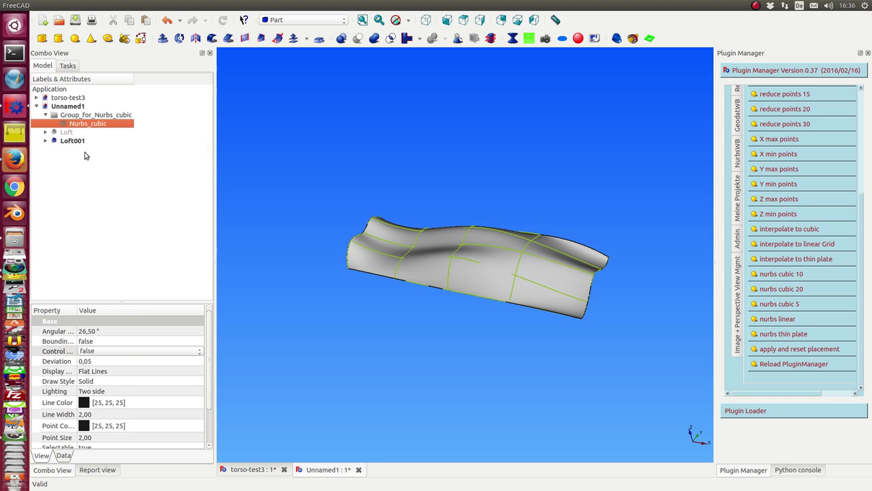
pyautogui.click(78, 140)
pyautogui.moveTo(322, 176); pyautogui.dragTo(286, 220)
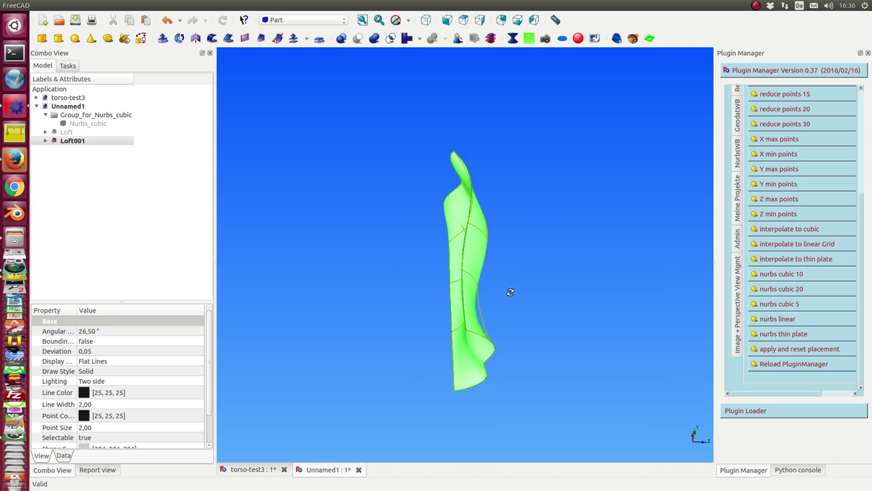
# Hide V_Iso_1_ to V_Iso_5_ under Loft001, show Loft again, and orbit the surfaces upright
pyautogui.click(46, 140)
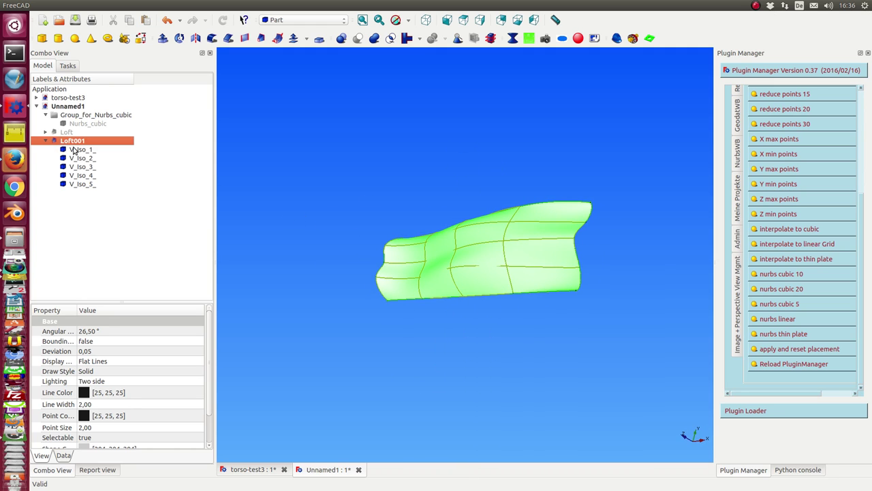
pyautogui.click(74, 149)
pyautogui.press('space')
pyautogui.click(76, 158)
pyautogui.press('space')
pyautogui.click(77, 167)
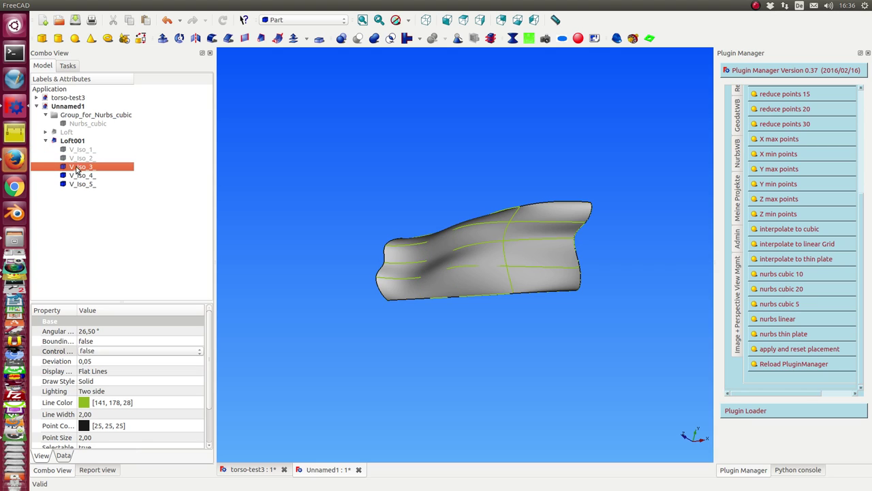
pyautogui.press('space')
pyautogui.click(79, 175)
pyautogui.press('space')
pyautogui.click(81, 184)
pyautogui.press('space')
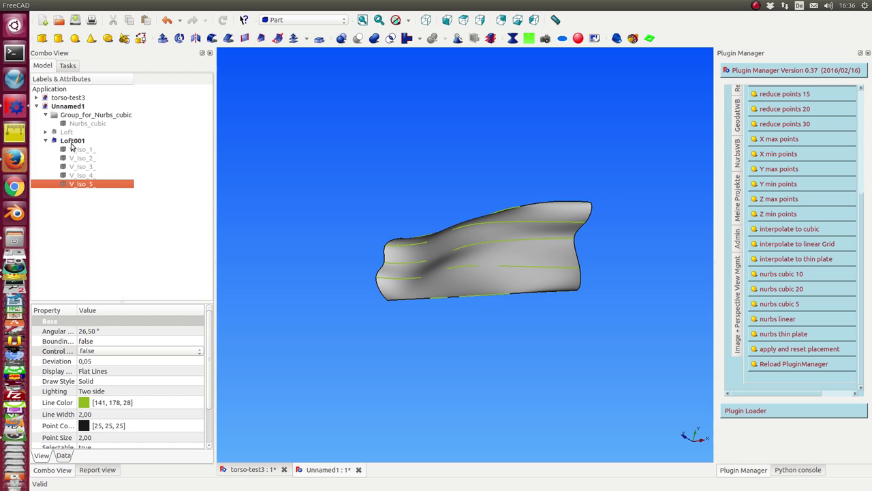
pyautogui.click(66, 131)
pyautogui.press('space')
pyautogui.moveTo(477, 259)
pyautogui.mouseDown(button='middle')
pyautogui.moveTo(538, 317)
pyautogui.moveTo(565, 318)
pyautogui.moveTo(259, 184)
pyautogui.moveTo(525, 321)
pyautogui.mouseUp(button='middle')
# Show the Nurbs_cubic surface again and hide the first Loft, viewed from the side
pyautogui.click(92, 125)
pyautogui.press('space')
pyautogui.scroll(4, 347, 259)
pyautogui.scroll(5, 379, 184)
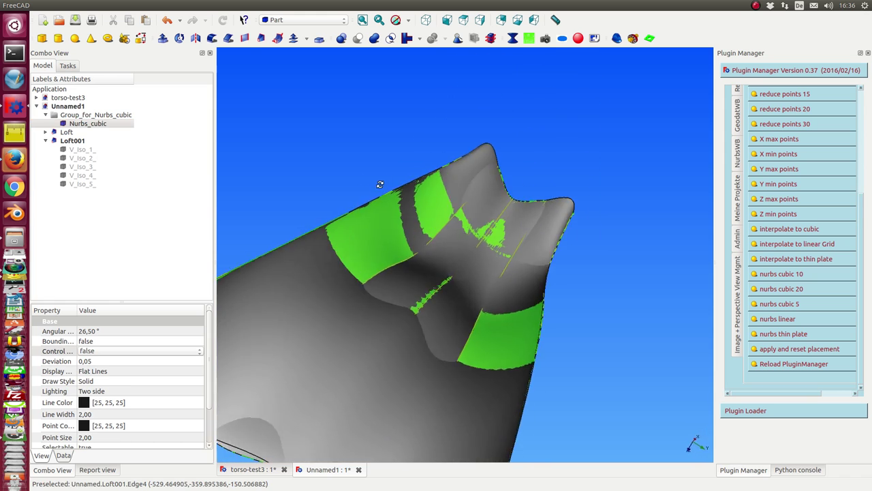
pyautogui.moveTo(379, 184)
pyautogui.mouseDown(button='middle')
pyautogui.moveTo(468, 142)
pyautogui.moveTo(452, 370)
pyautogui.moveTo(422, 293)
pyautogui.mouseUp(button='middle')
pyautogui.click(68, 133)
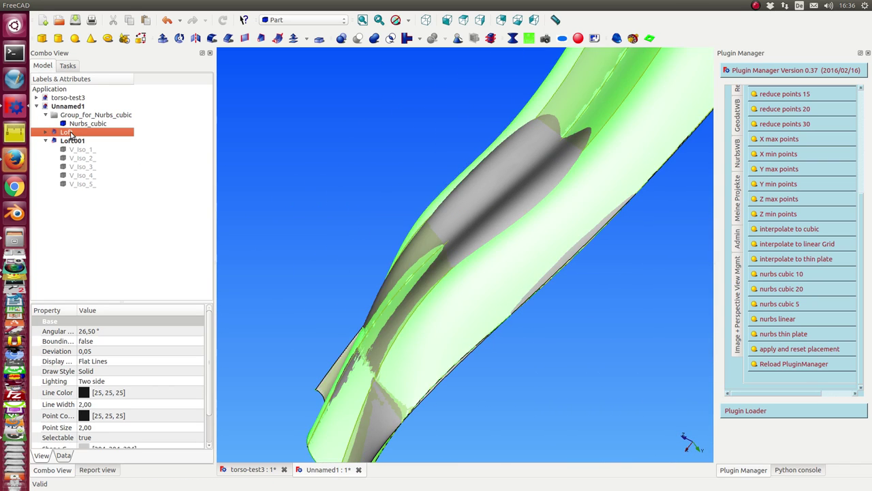
pyautogui.press('space')
# Hide Loft001 and Nurbs_cubic so only the iso curves remain visible
pyautogui.moveTo(286, 173)
pyautogui.mouseDown(button='middle')
pyautogui.moveTo(370, 184)
pyautogui.moveTo(389, 132)
pyautogui.moveTo(379, 91)
pyautogui.moveTo(398, 137)
pyautogui.moveTo(426, 160)
pyautogui.moveTo(539, 216)
pyautogui.moveTo(618, 239)
pyautogui.mouseUp(button='middle')
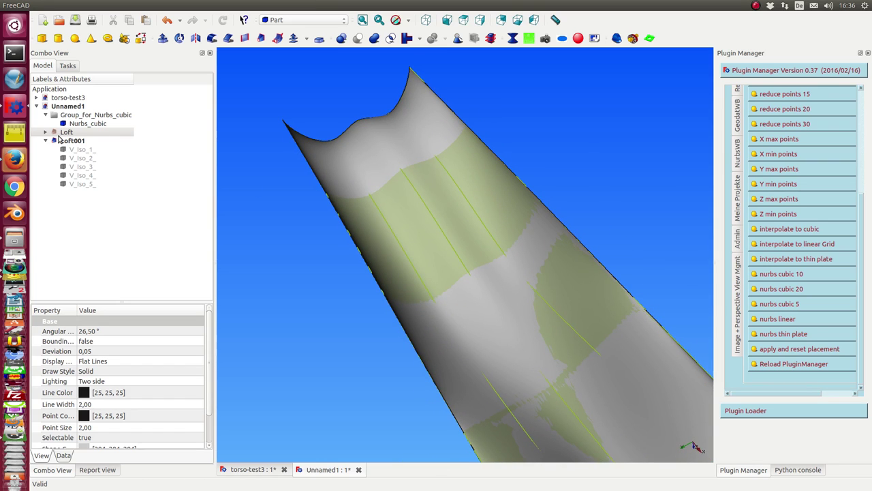
pyautogui.click(75, 142)
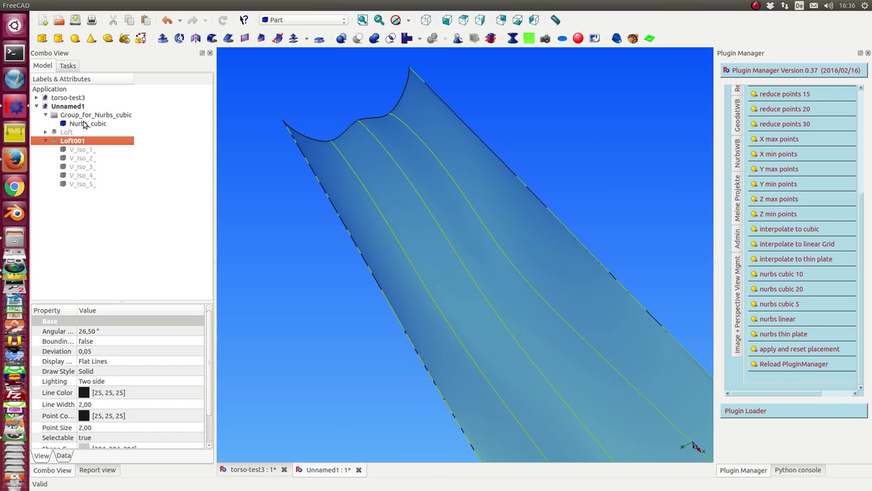
pyautogui.click(85, 124)
pyautogui.press('space')
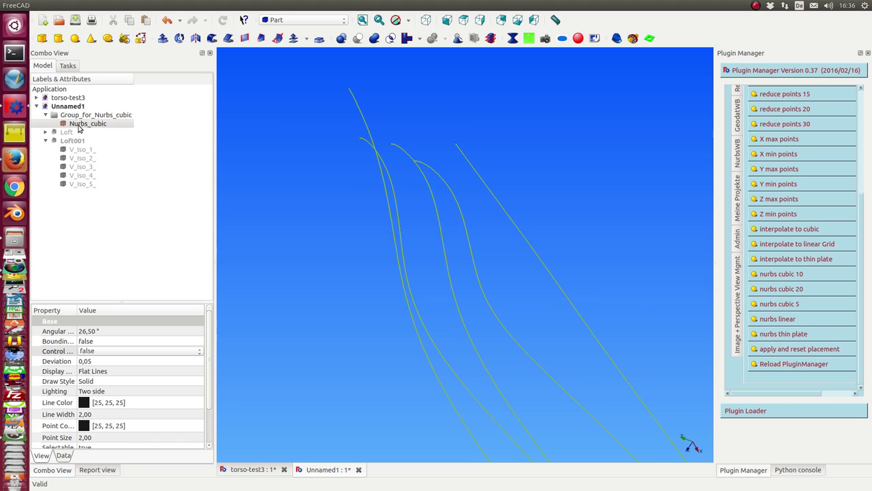
# Redisplay Nurbs_cubic and Loft001 and inspect the whole upright tube from a new angle
pyautogui.click(79, 126)
pyautogui.click(78, 141)
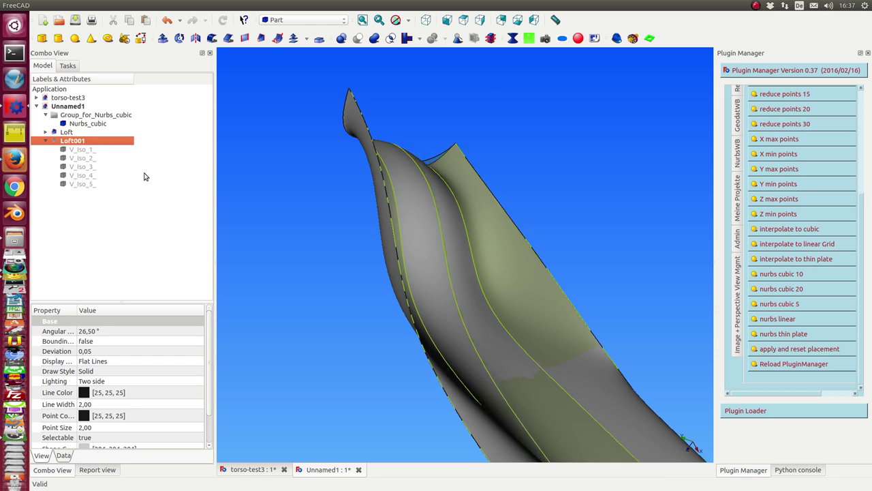
pyautogui.moveTo(389, 196); pyautogui.dragTo(480, 179, button='middle')
pyautogui.press('1')
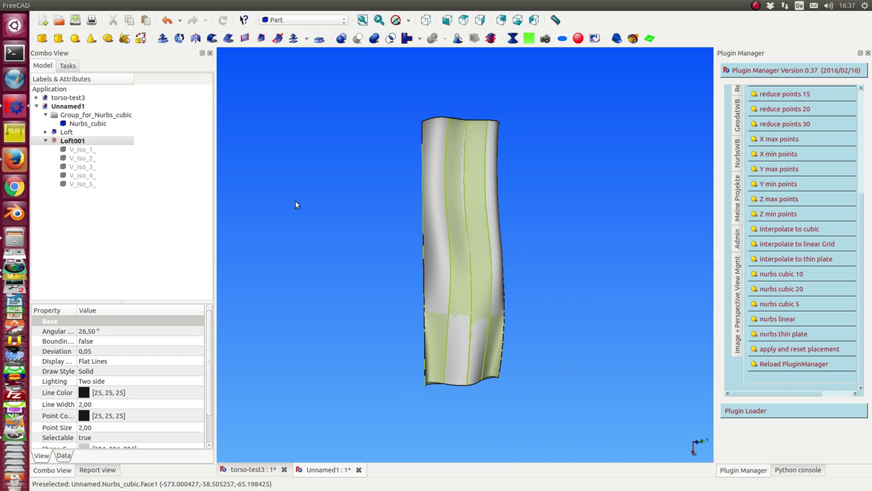
pyautogui.click(71, 144)
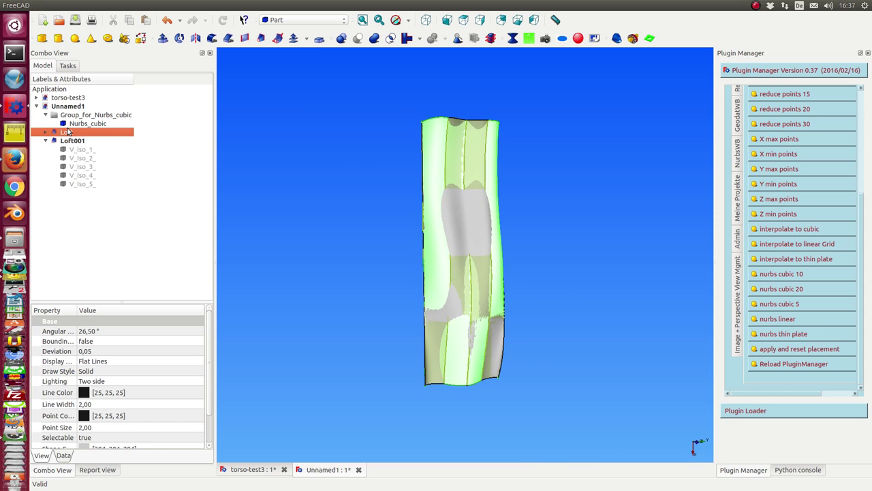
pyautogui.click(311, 290)
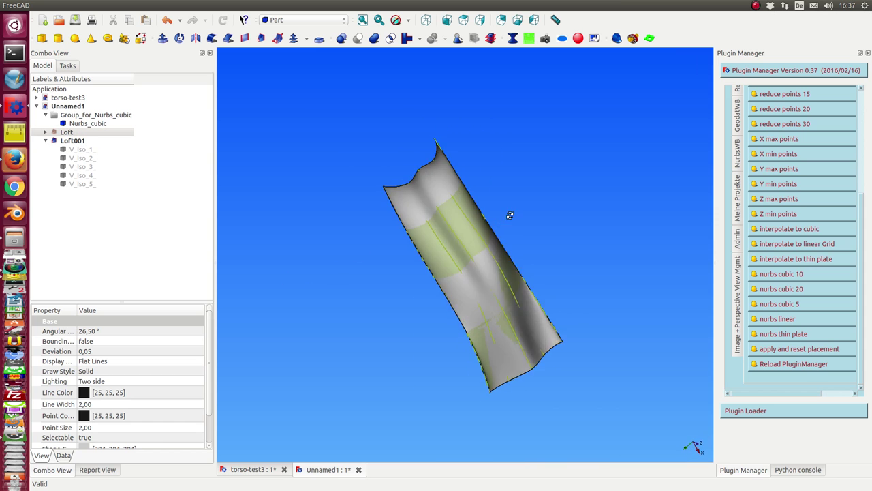